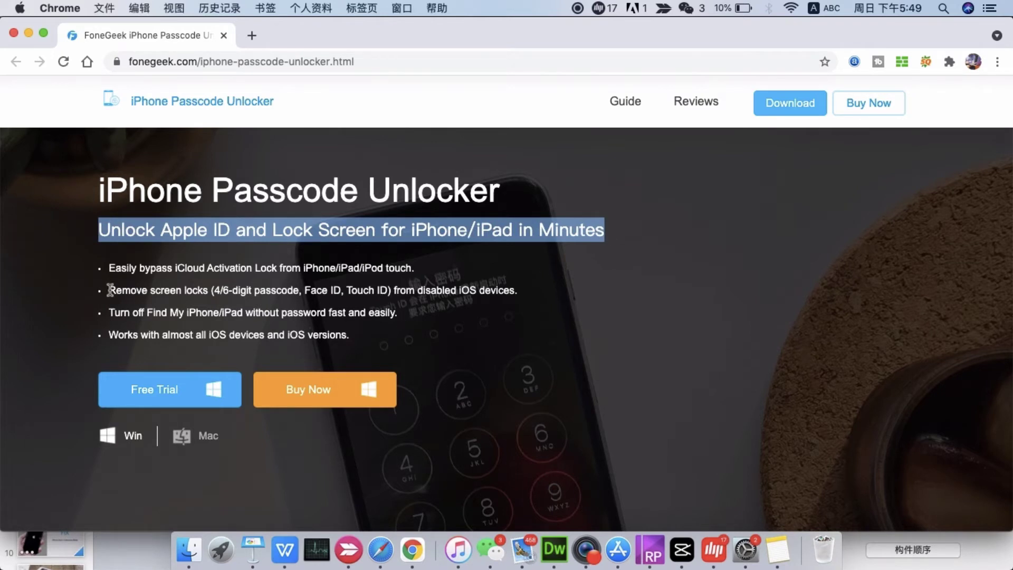
- Highlight the tagline about unlocking Apple ID and Lock Screen on the FoneGeek product page
left_click_drag(107, 291, 546, 293)
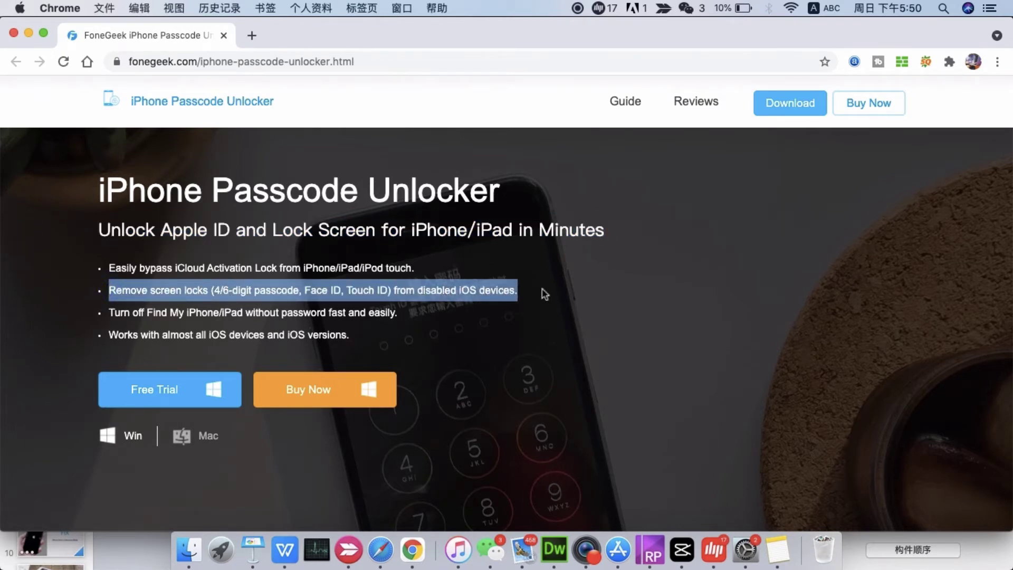
scroll(355, 318, "down", 8)
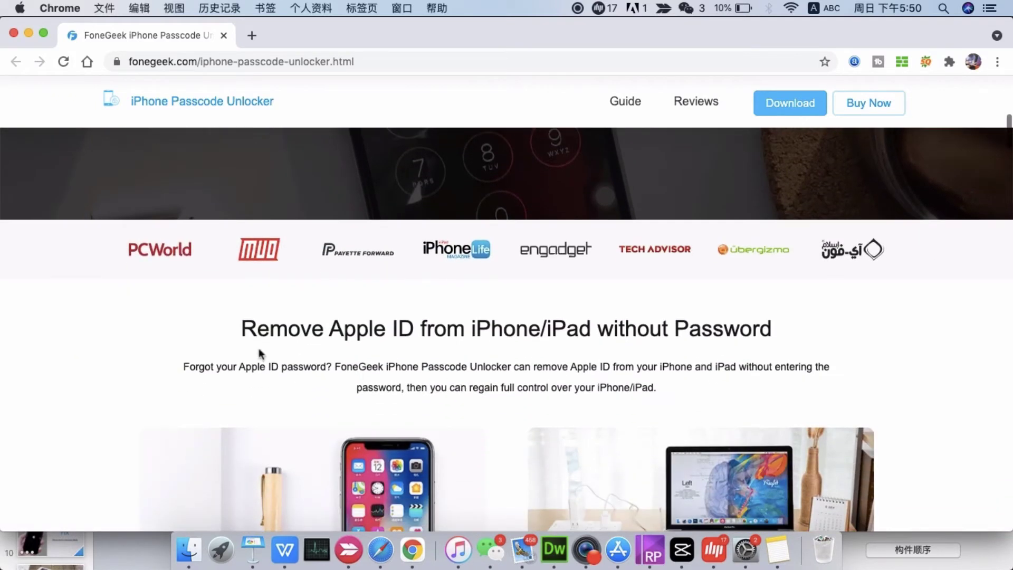
- Highlight the Remove Apple ID and Remove All Types of Screen Passwords headings, then the passcode, Touch ID and Face ID phrase
left_click_drag(241, 329, 793, 332)
scroll(664, 352, "down", 10)
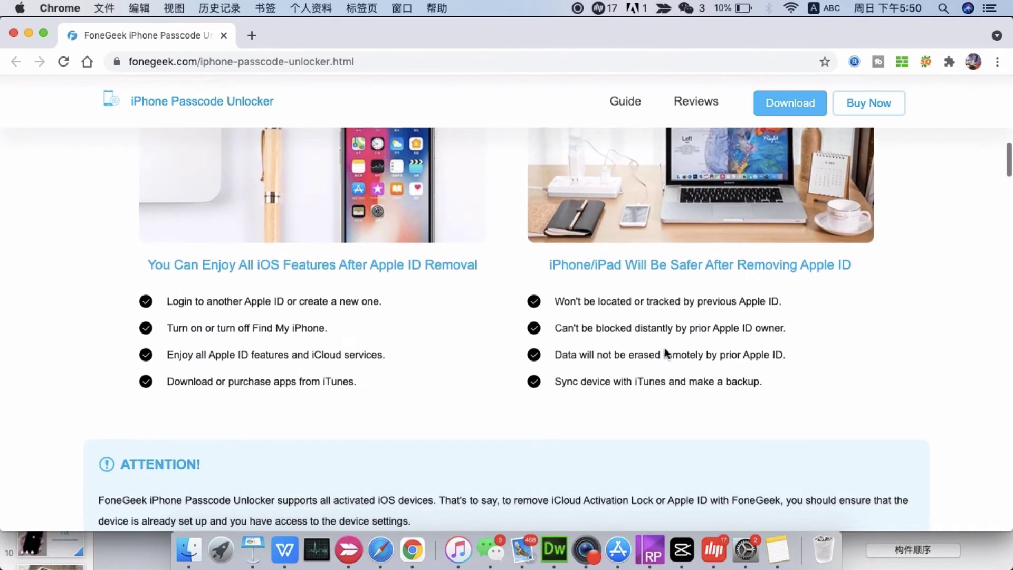
scroll(666, 353, "down", 10)
scroll(665, 353, "down", 5)
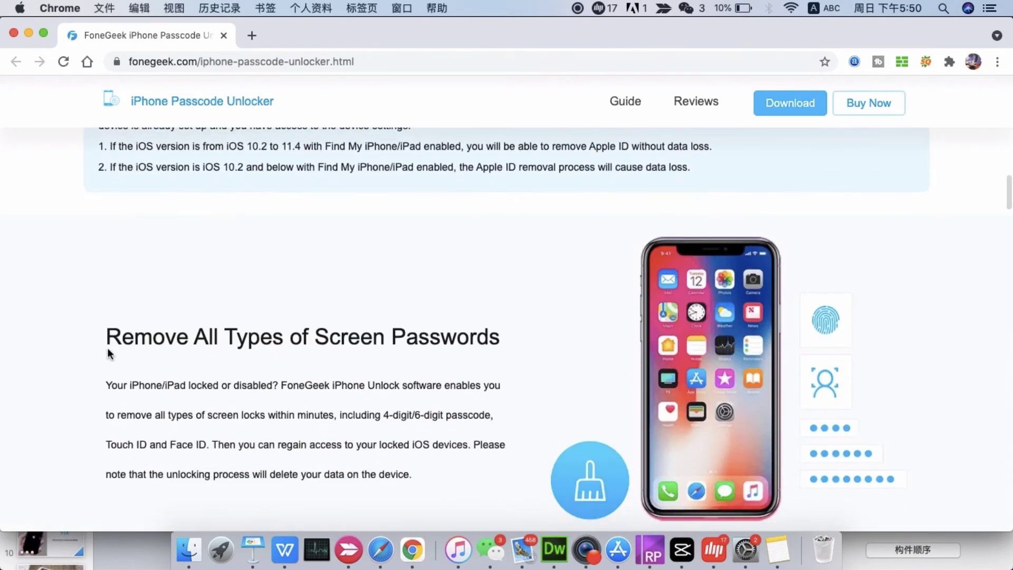
left_click_drag(108, 336, 519, 335)
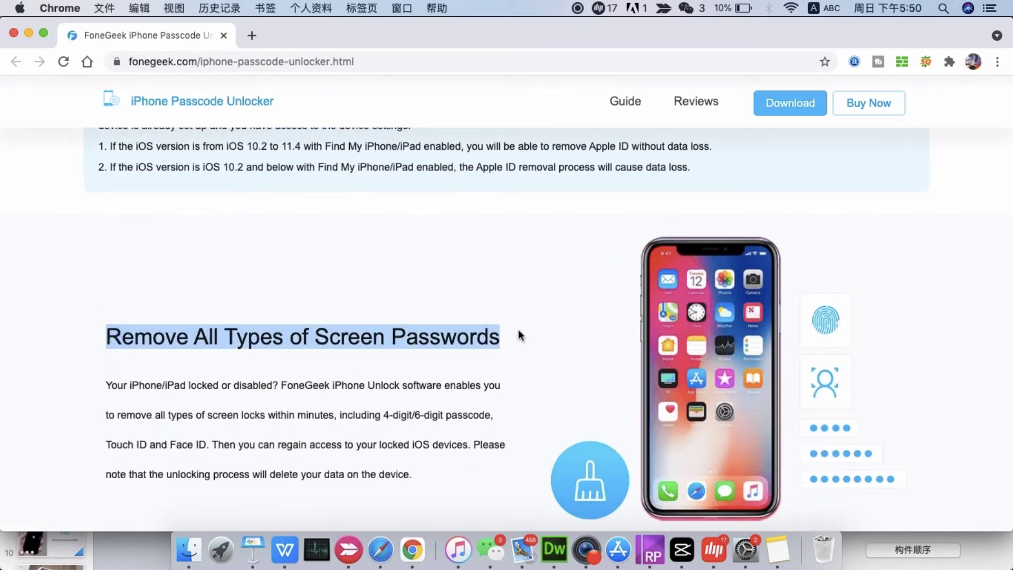
left_click(338, 414)
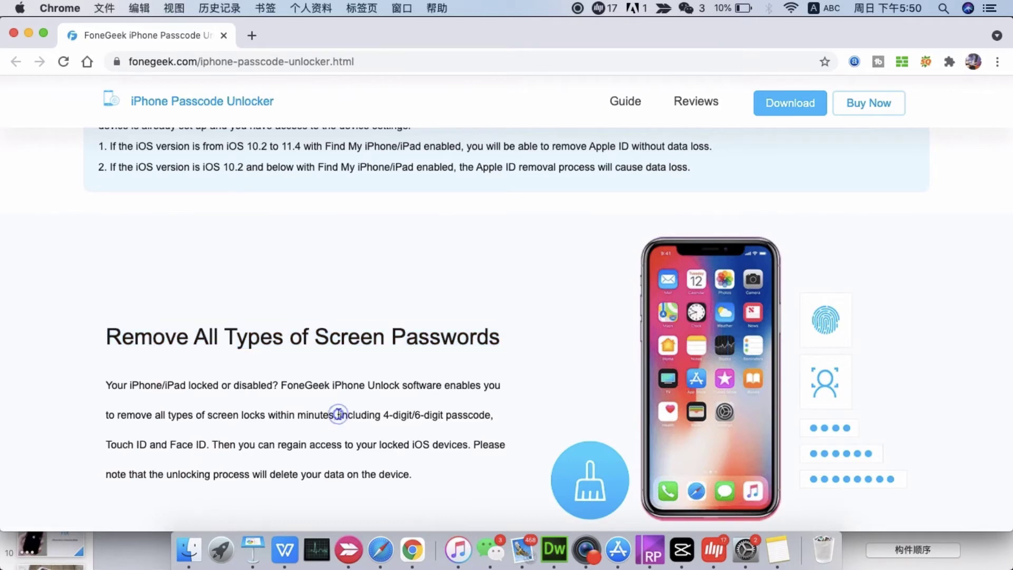
left_click_drag(338, 415, 208, 444)
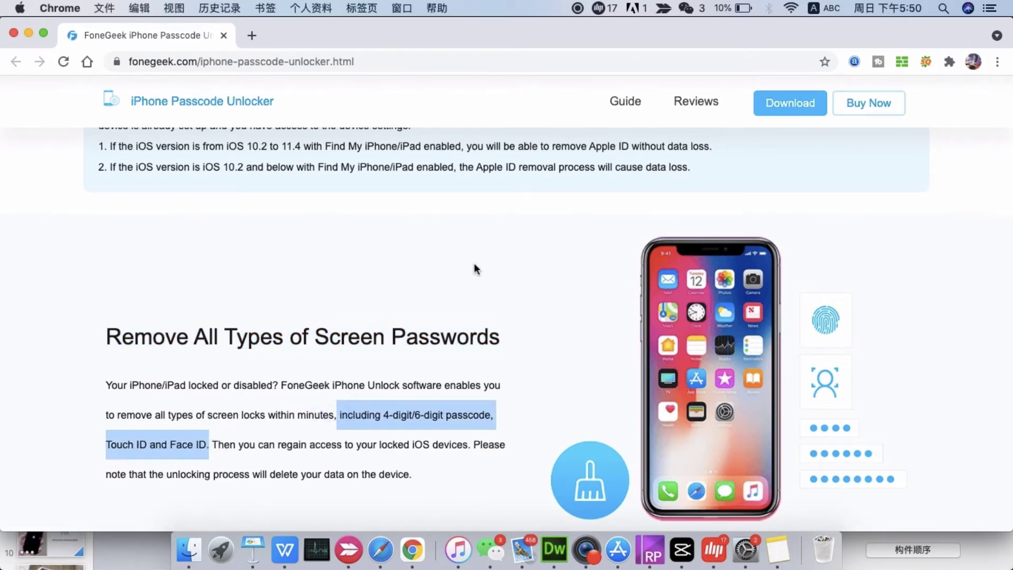